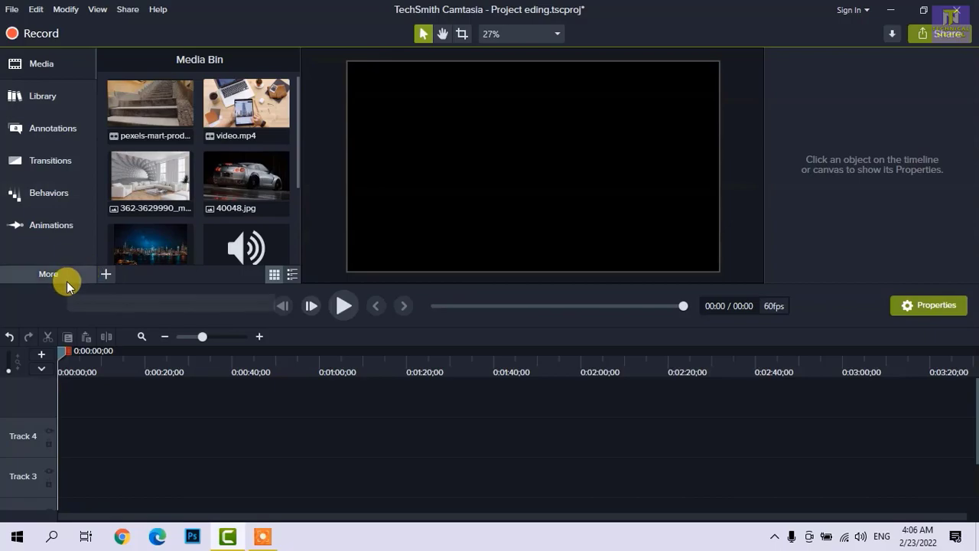
pyautogui.click(66, 283)
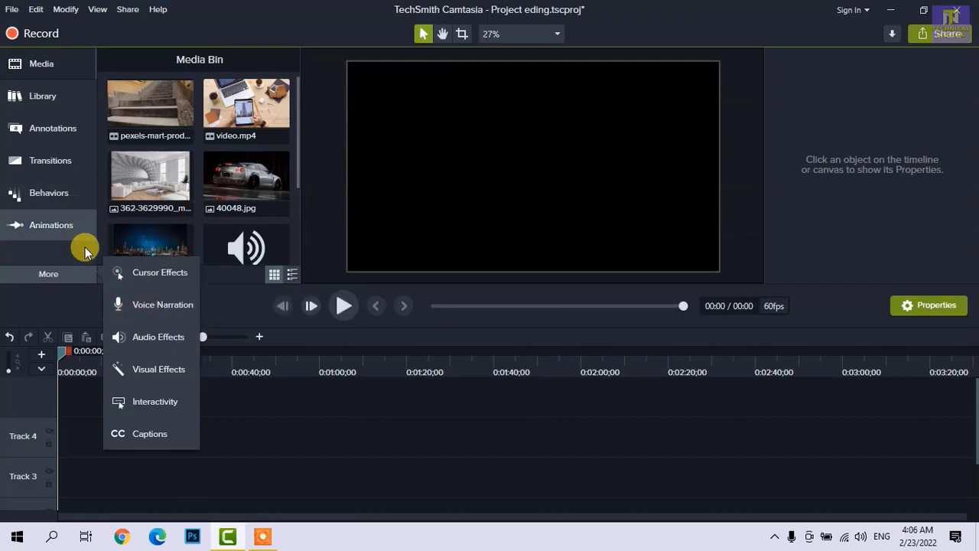
pyautogui.click(48, 283)
# - Place the Rec 02-23-22.trec screen recording from the media bin at the start of Track 1
pyautogui.scroll(-1, 196, 230)
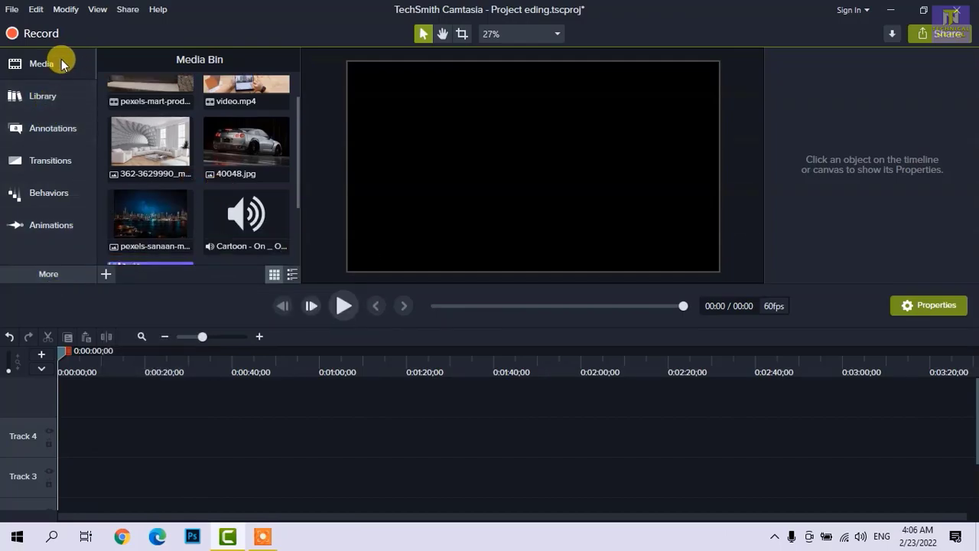
pyautogui.click(65, 63)
pyautogui.click(55, 63)
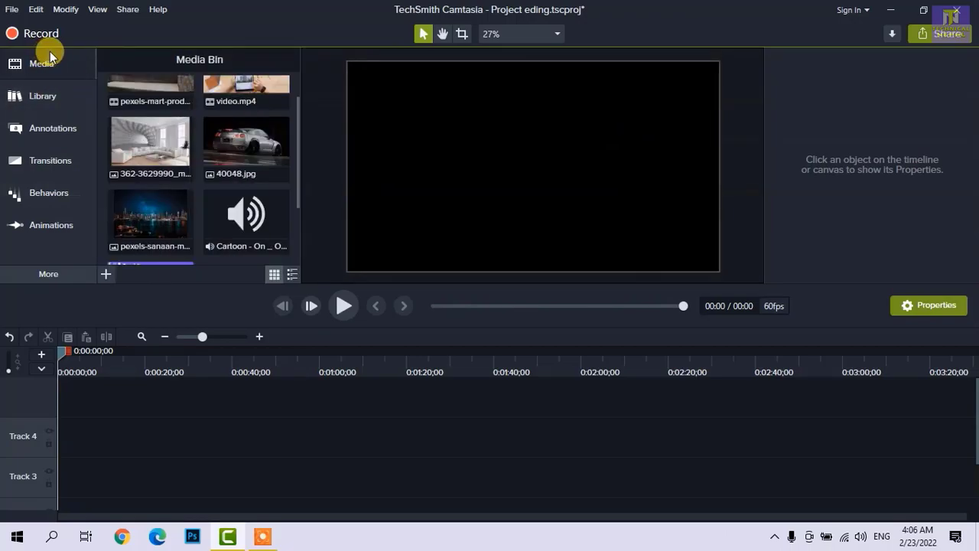
pyautogui.scroll(-1, 197, 138)
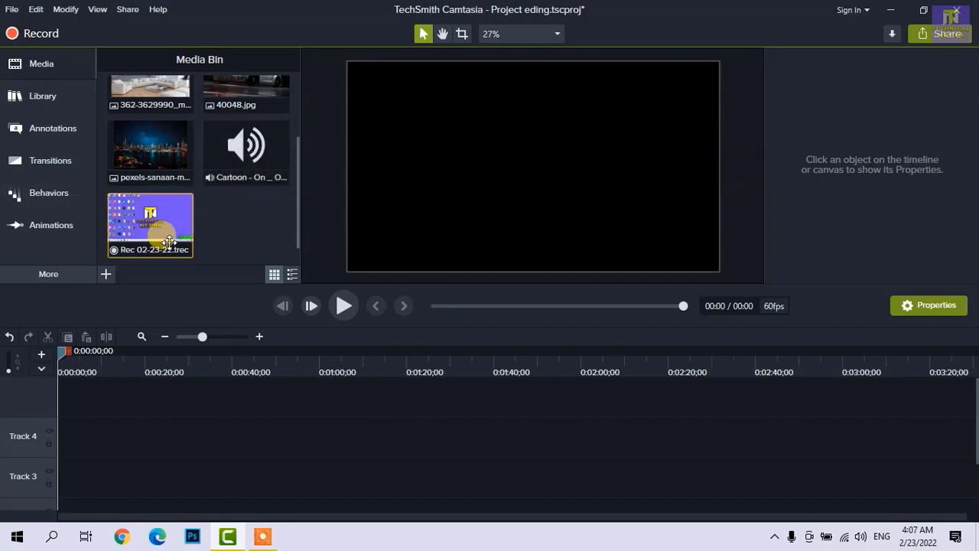
pyautogui.moveTo(162, 230); pyautogui.dragTo(39, 497)
pyautogui.moveTo(200, 460); pyautogui.dragTo(126, 496)
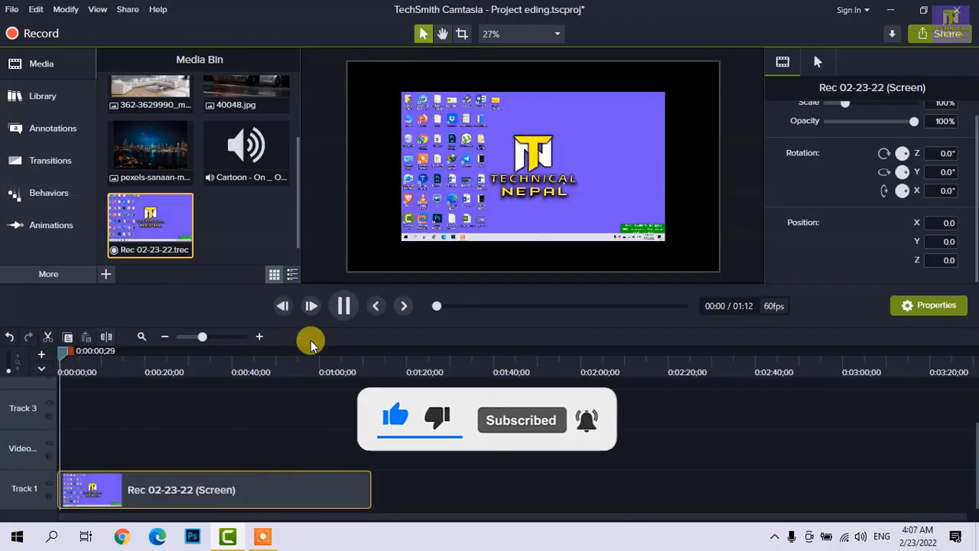
# - Stop playback and enlarge the screen recording to about 140.7% scale so it fills the whole canvas
pyautogui.click(344, 305)
pyautogui.click(436, 176)
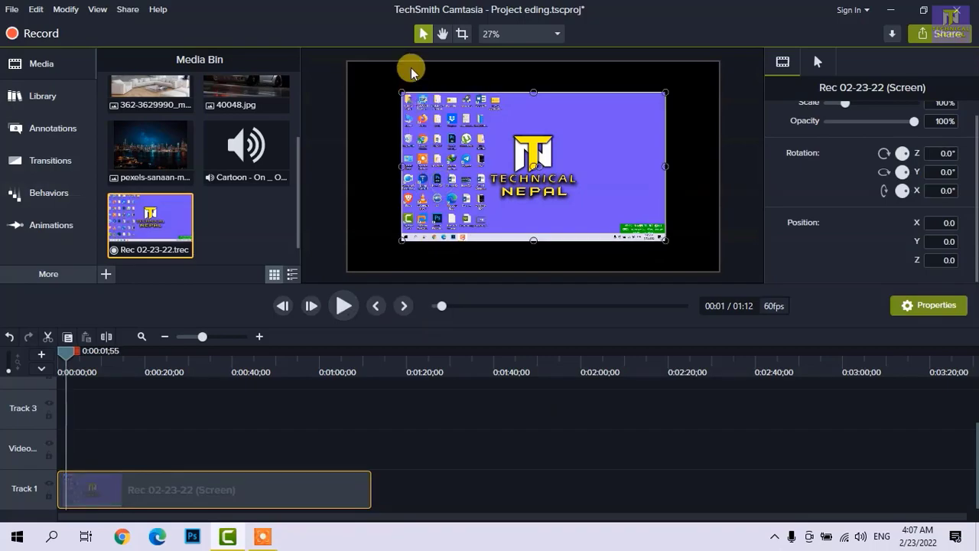
pyautogui.press('space')
pyautogui.click(401, 93)
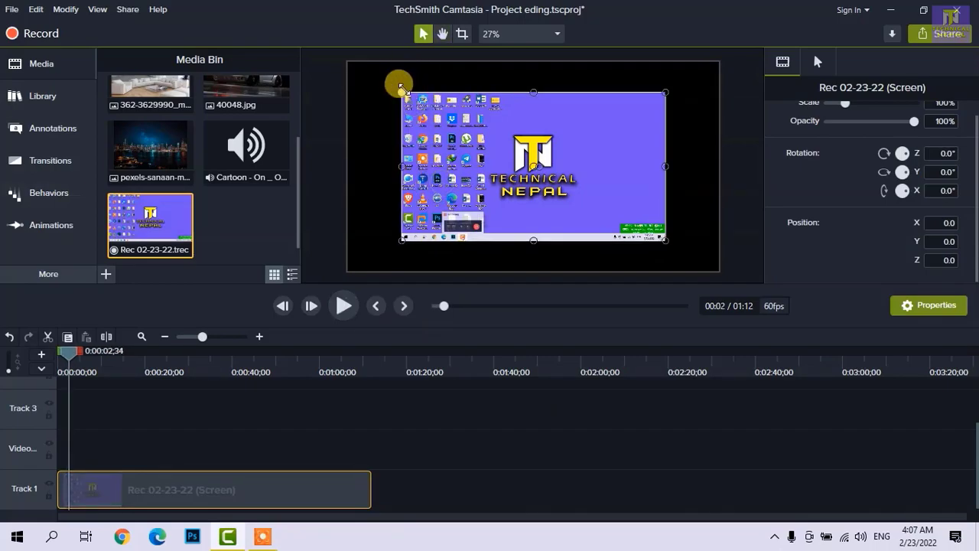
pyautogui.moveTo(401, 92); pyautogui.dragTo(353, 71)
pyautogui.moveTo(665, 239); pyautogui.dragTo(713, 269)
# - Preview the enlarged recording by playing it and jumping to different times on the timeline
pyautogui.press('space')
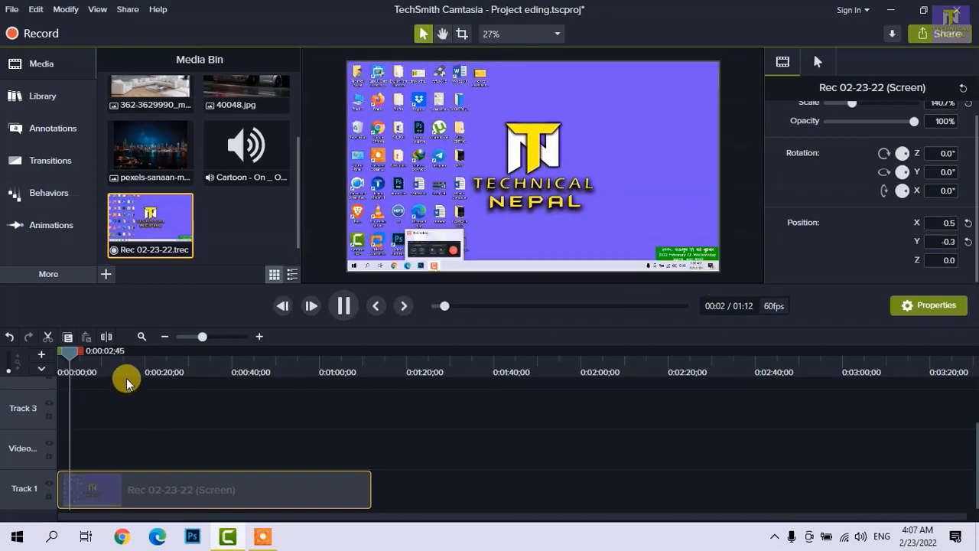
pyautogui.click(138, 367)
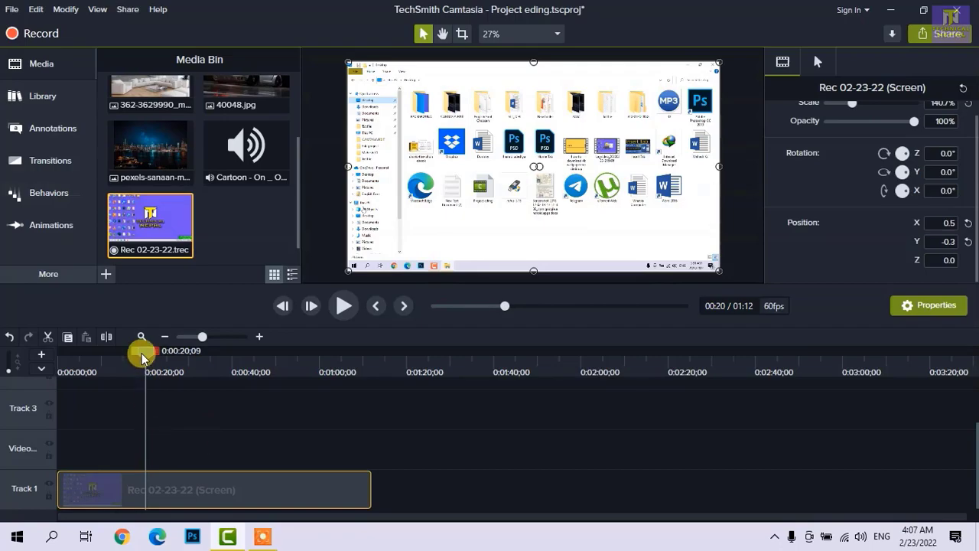
pyautogui.moveTo(144, 350); pyautogui.dragTo(49, 381)
pyautogui.click(82, 392)
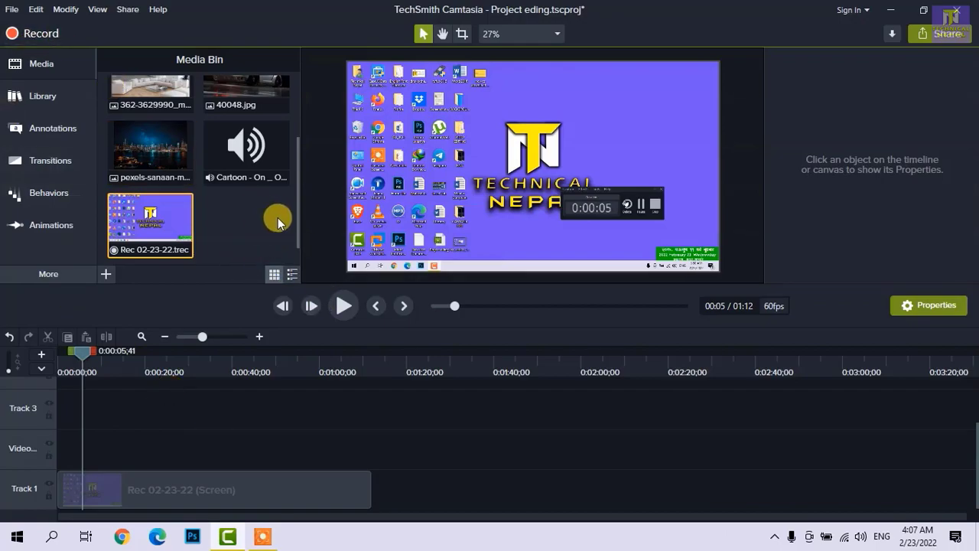
# - Open Voice Narration and lower the recording level of the Realtek(R) Audio microphone
pyautogui.click(38, 275)
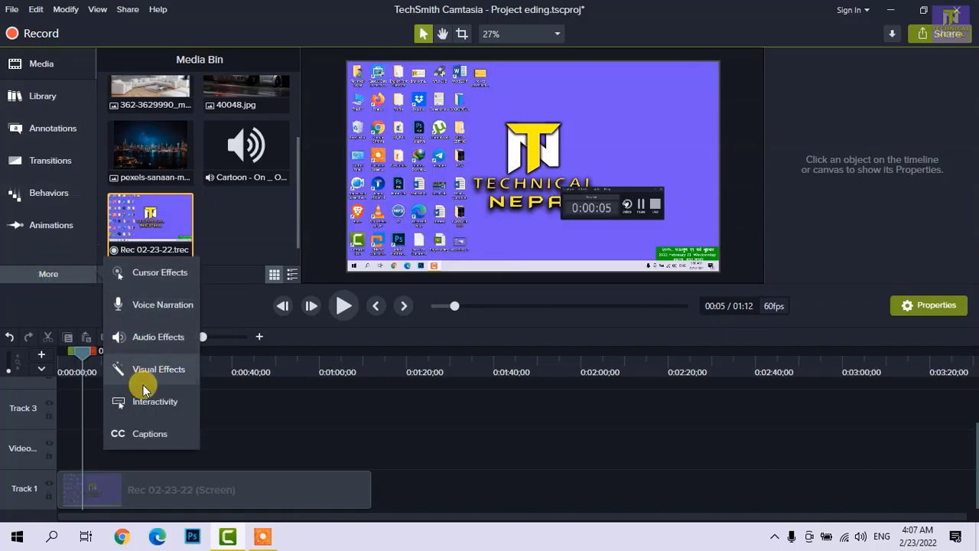
pyautogui.click(163, 305)
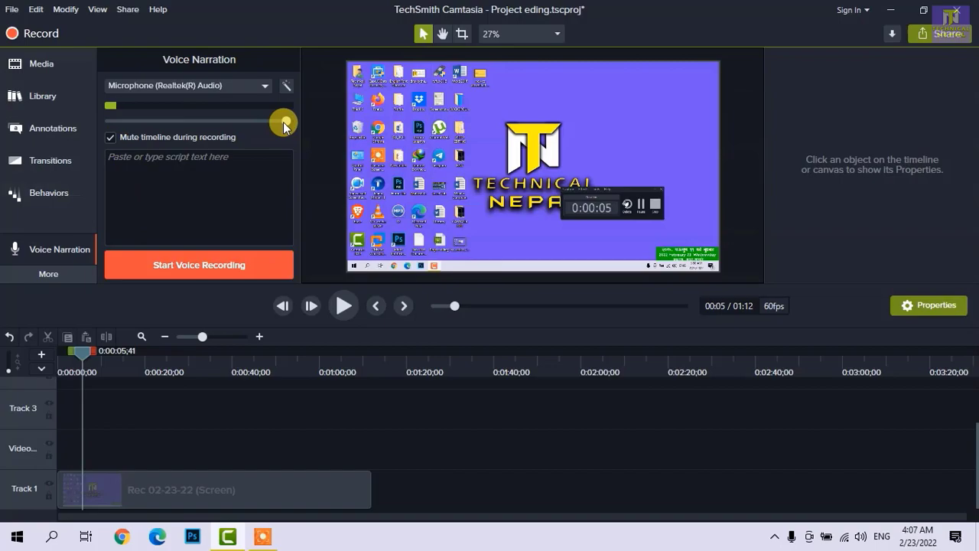
pyautogui.moveTo(251, 127); pyautogui.dragTo(240, 130)
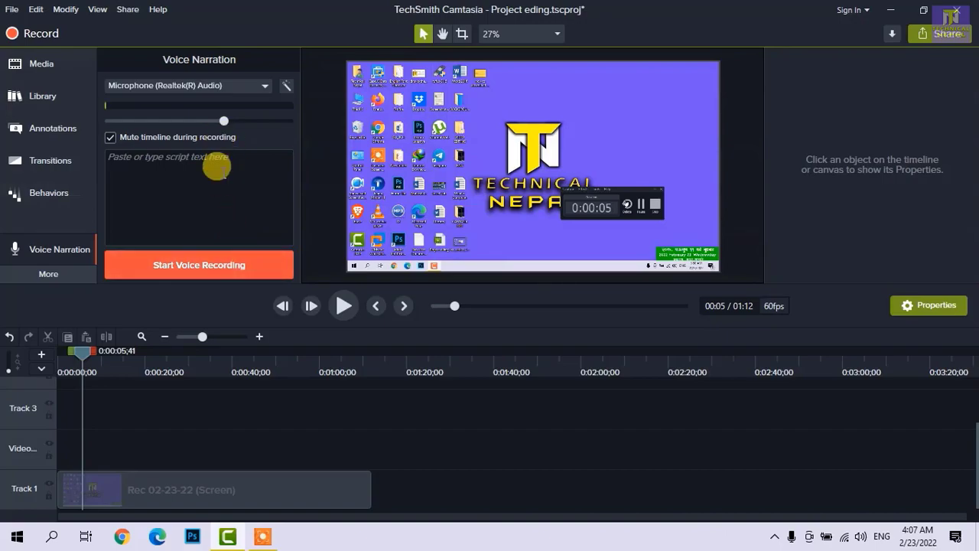
# - Record a voice narration from the timeline start for about 1:10 and save it on the Desktop as Narration_Project eding 1 in m4a format
pyautogui.moveTo(82, 352); pyautogui.dragTo(59, 446)
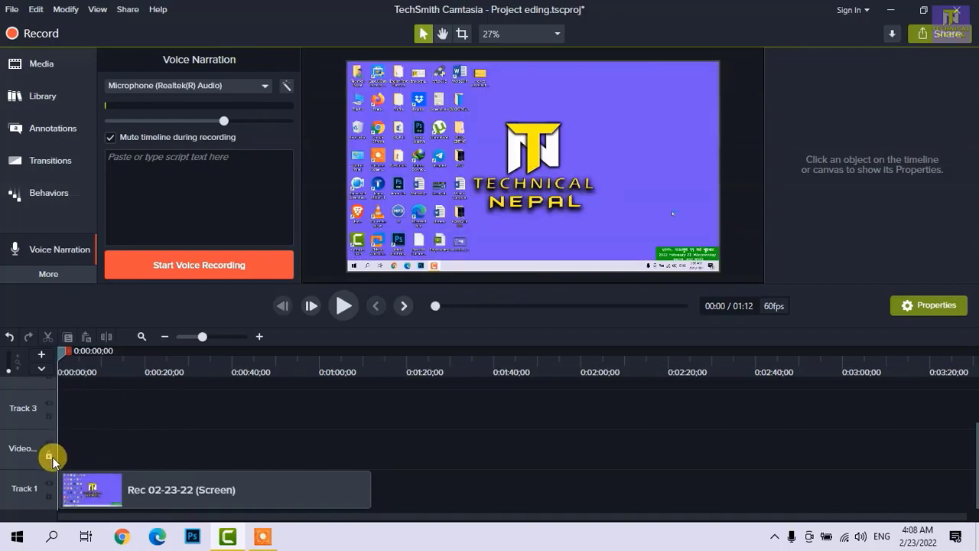
pyautogui.click(213, 268)
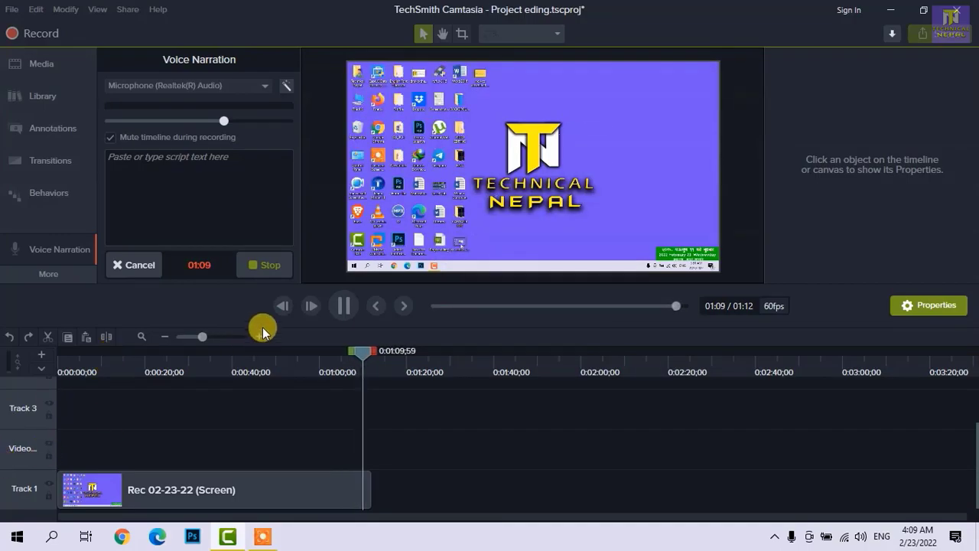
pyautogui.click(262, 263)
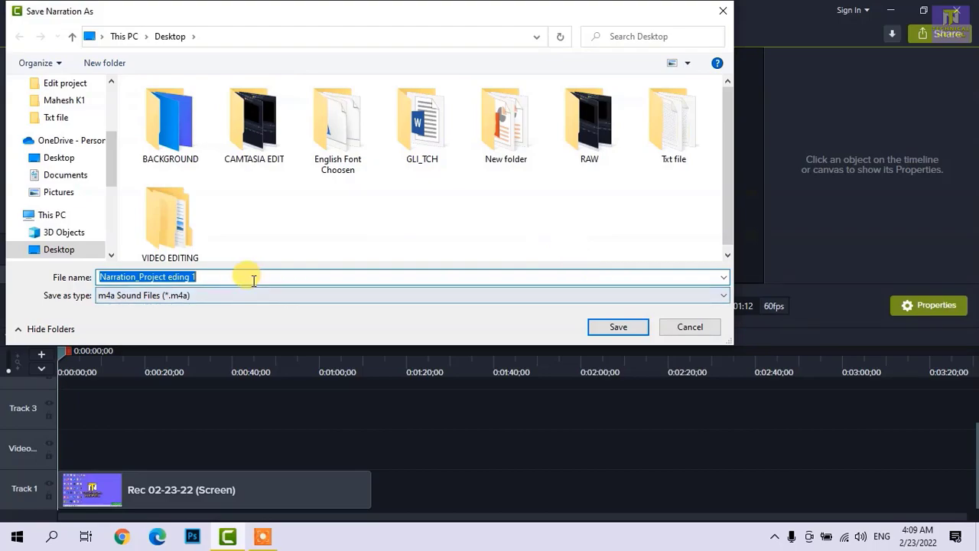
pyautogui.click(199, 276)
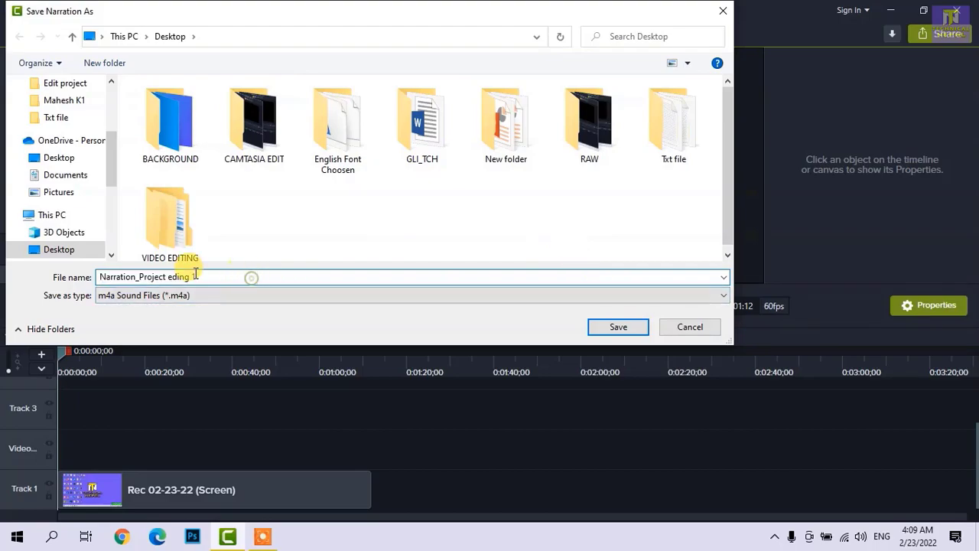
pyautogui.click(612, 329)
# - Move the narration clip from Track 4 down to the track directly above the screen recording, starting at 0:00
pyautogui.scroll(-2, 177, 458)
pyautogui.scroll(3, 158, 411)
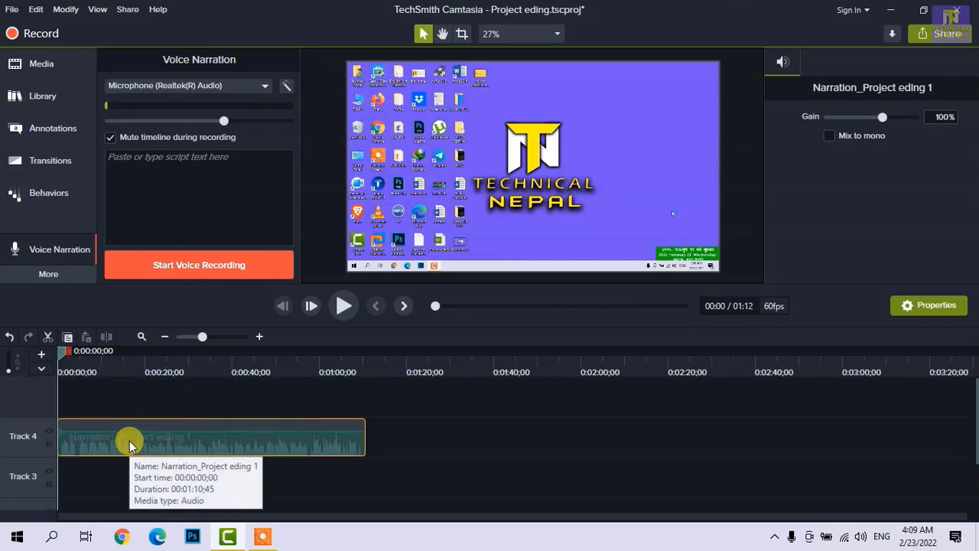
pyautogui.moveTo(131, 444)
pyautogui.mouseDown()
pyautogui.moveTo(125, 476)
pyautogui.moveTo(129, 433)
pyautogui.moveTo(129, 455)
pyautogui.mouseUp()
# - Set the narration clip's gain to 63%, playing back the timeline before and after the change
pyautogui.press('space')
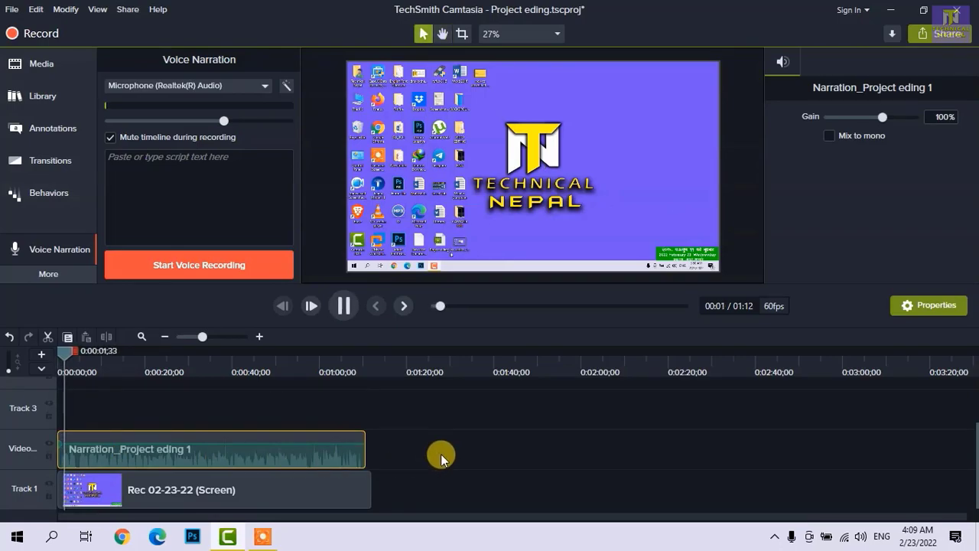
pyautogui.press('space')
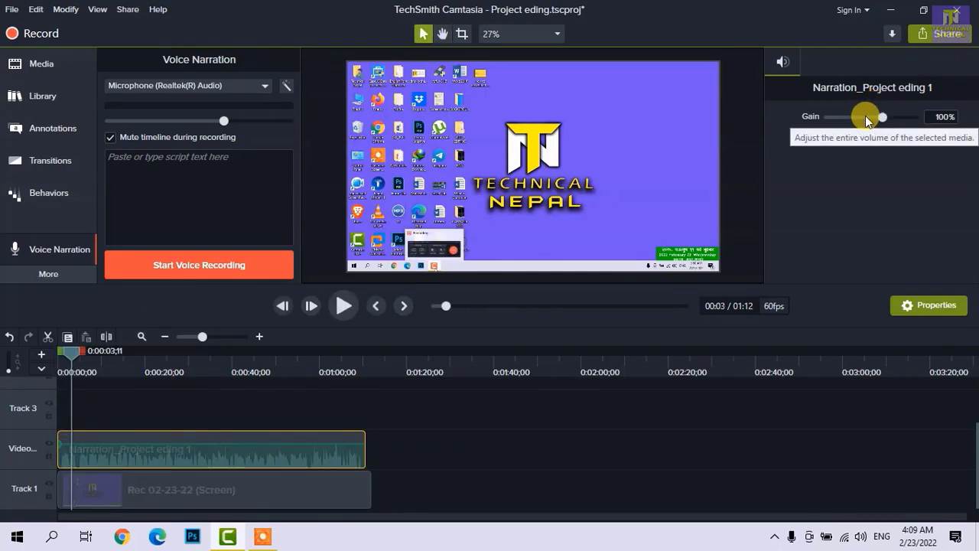
pyautogui.moveTo(873, 120); pyautogui.dragTo(863, 120)
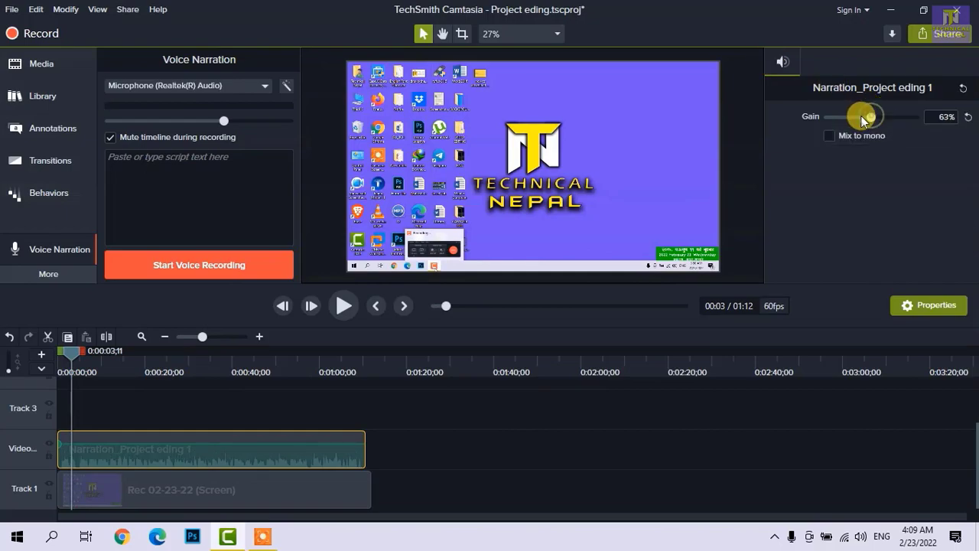
pyautogui.press('space')
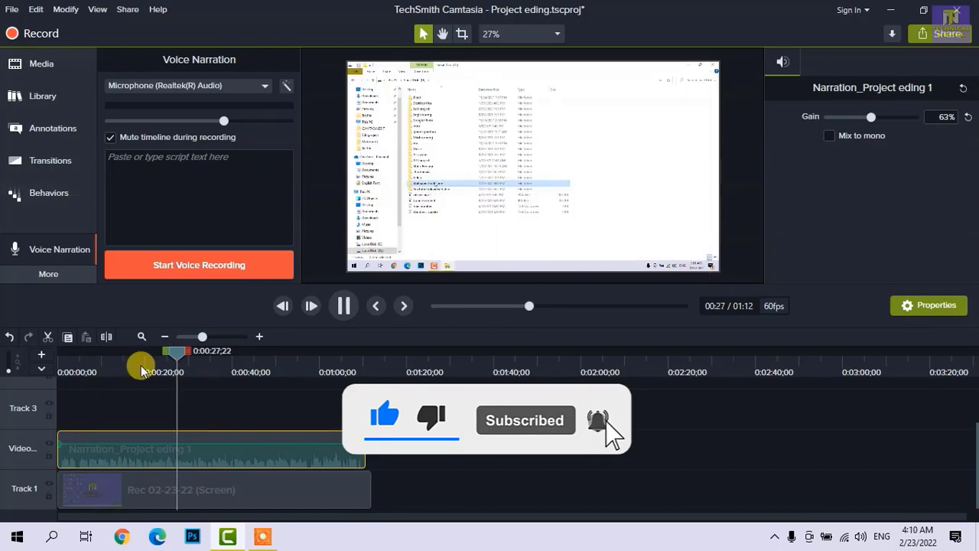
pyautogui.press('space')
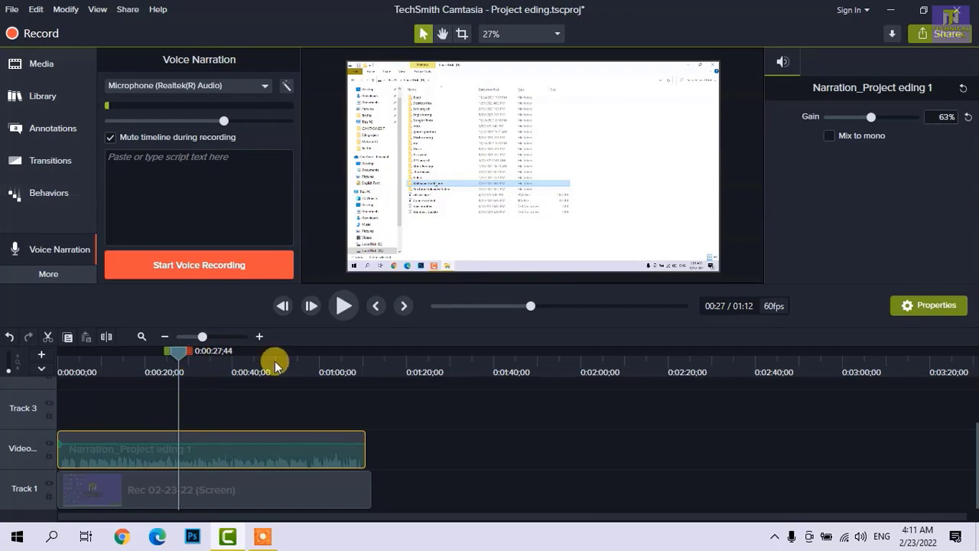
pyautogui.moveTo(282, 449)
pyautogui.mouseDown()
pyautogui.moveTo(278, 434)
pyautogui.moveTo(278, 461)
pyautogui.mouseUp()
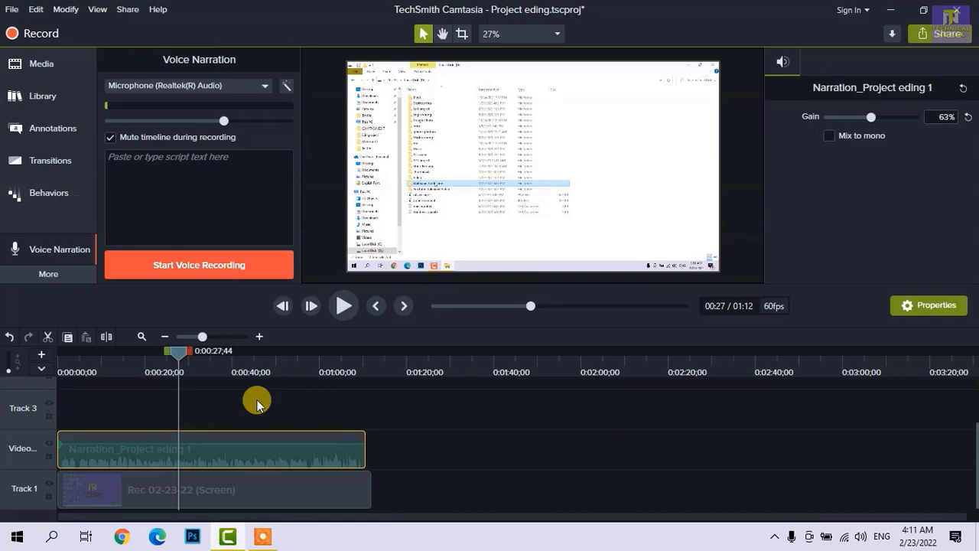
pyautogui.click(66, 277)
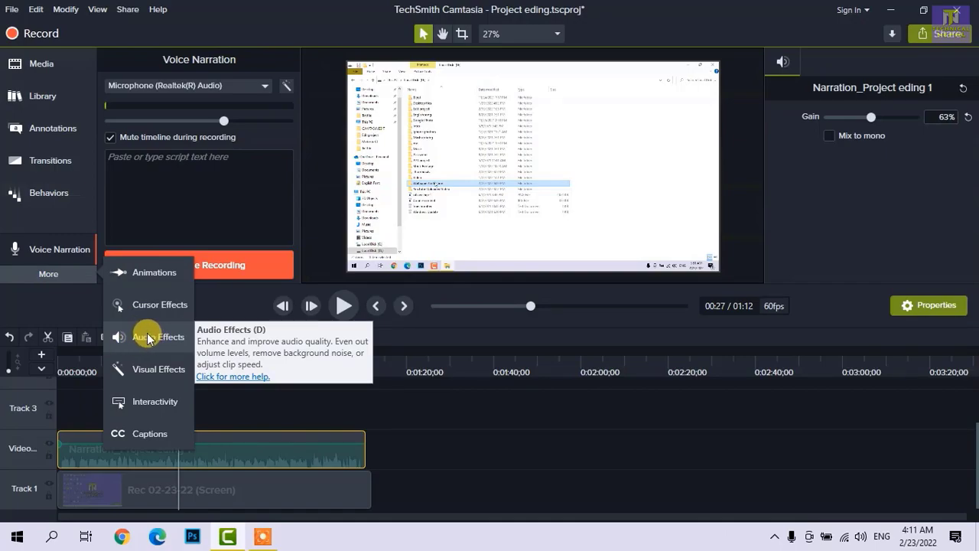
pyautogui.click(258, 392)
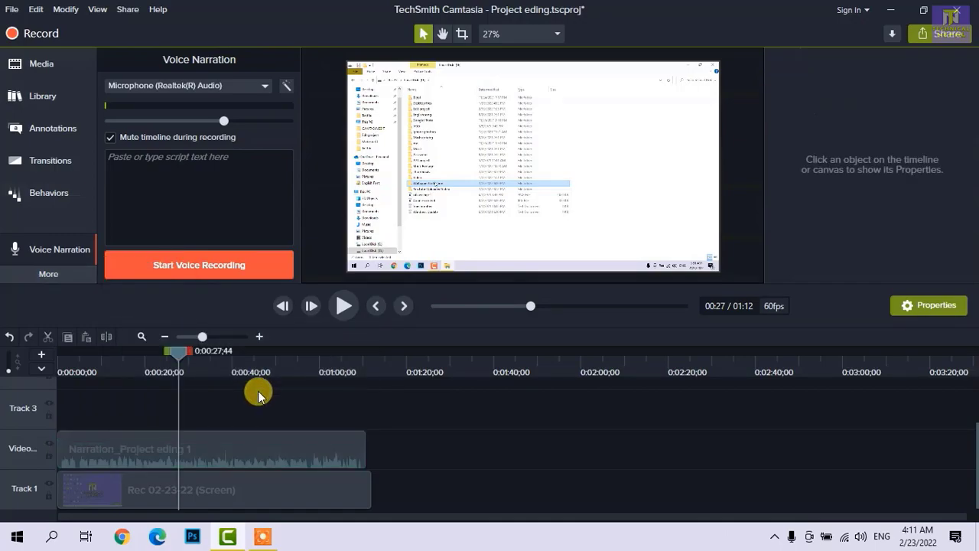